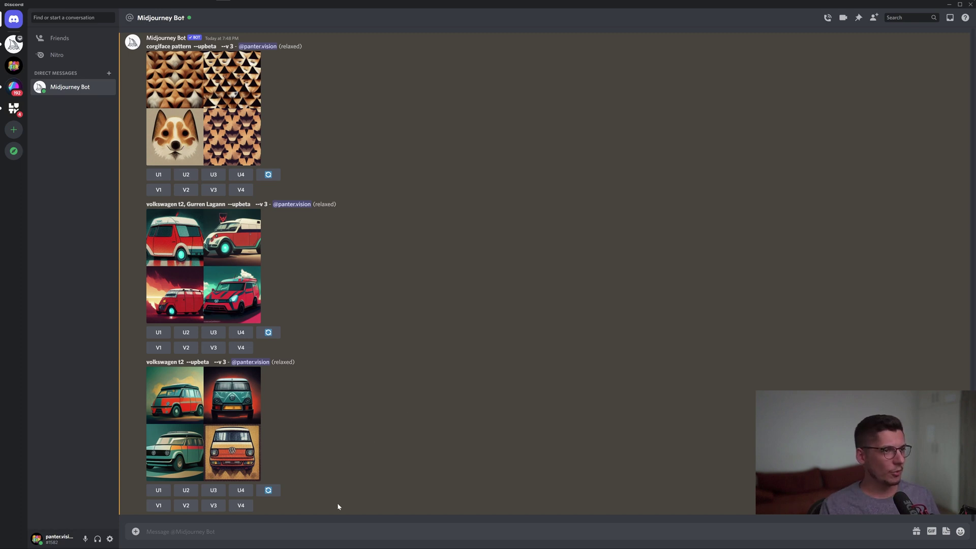
Generate 'yellow car::6 on a mountain::1, Gurren Lagann' with the /imagine command
type("/imagine")
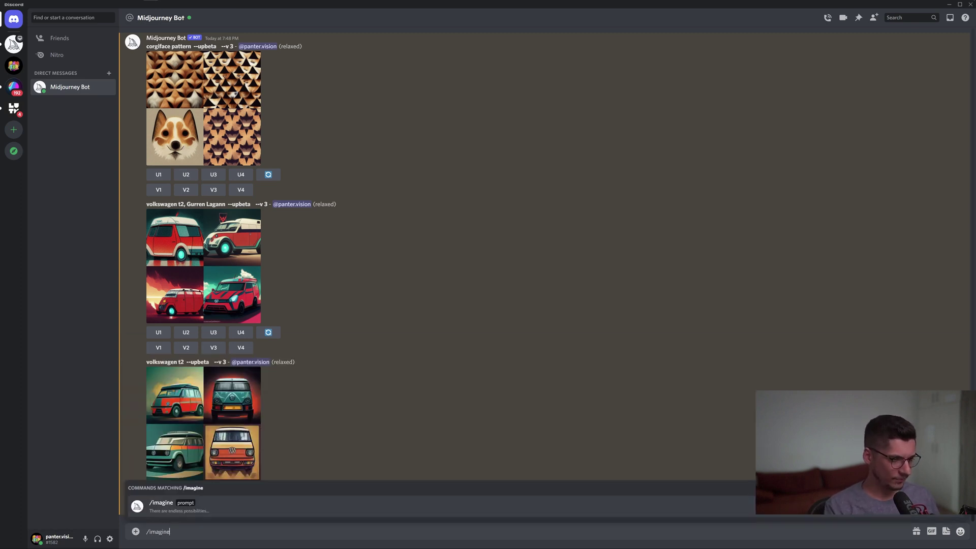
key("Tab")
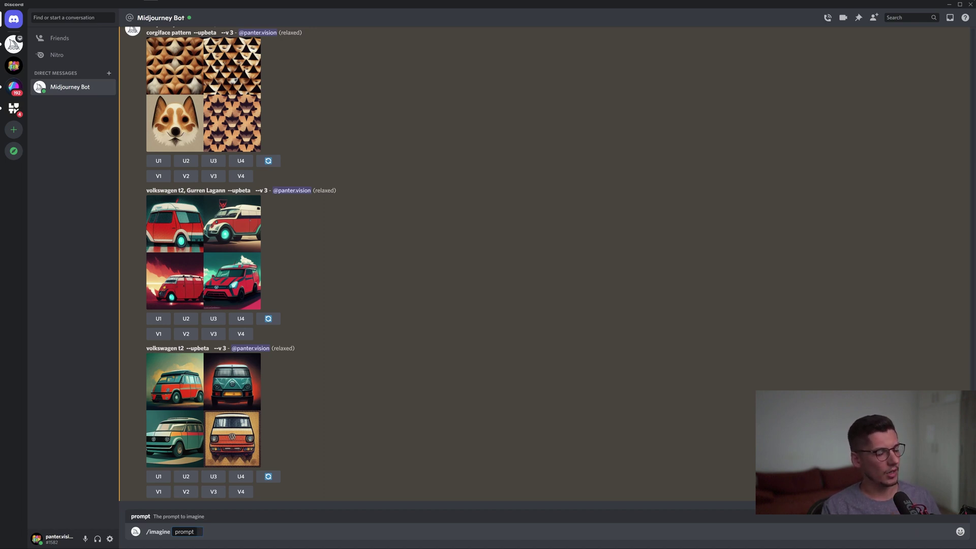
type("yellow ca")
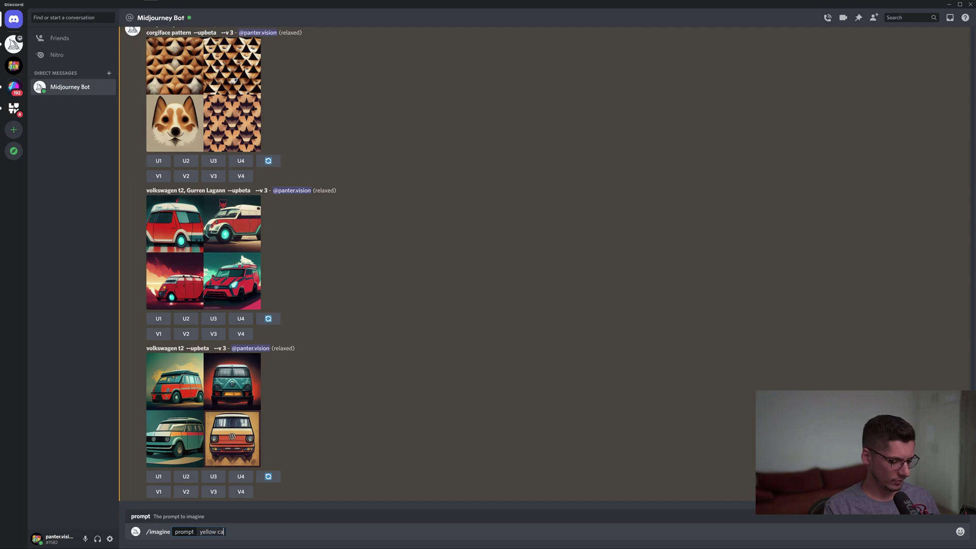
type("r on s")
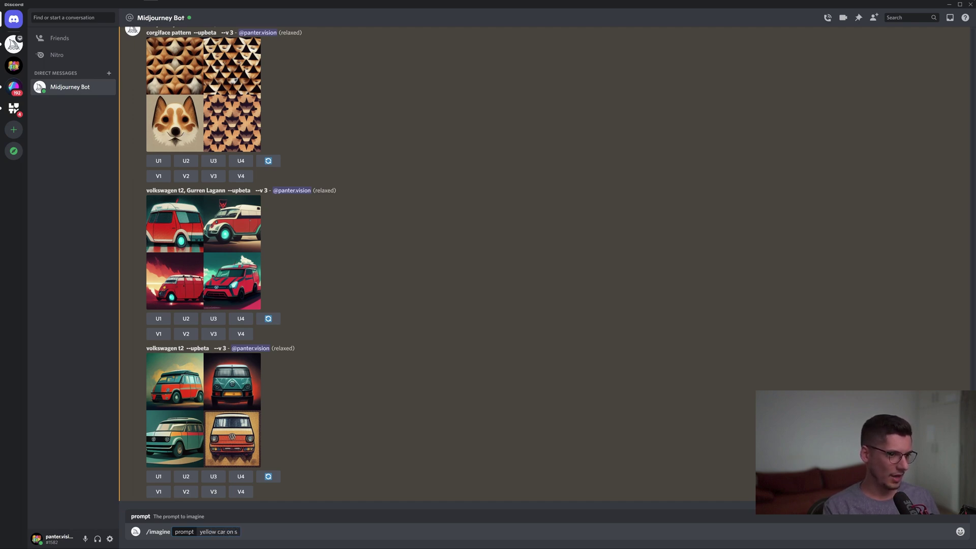
key("BackSpace")
type("a mountain")
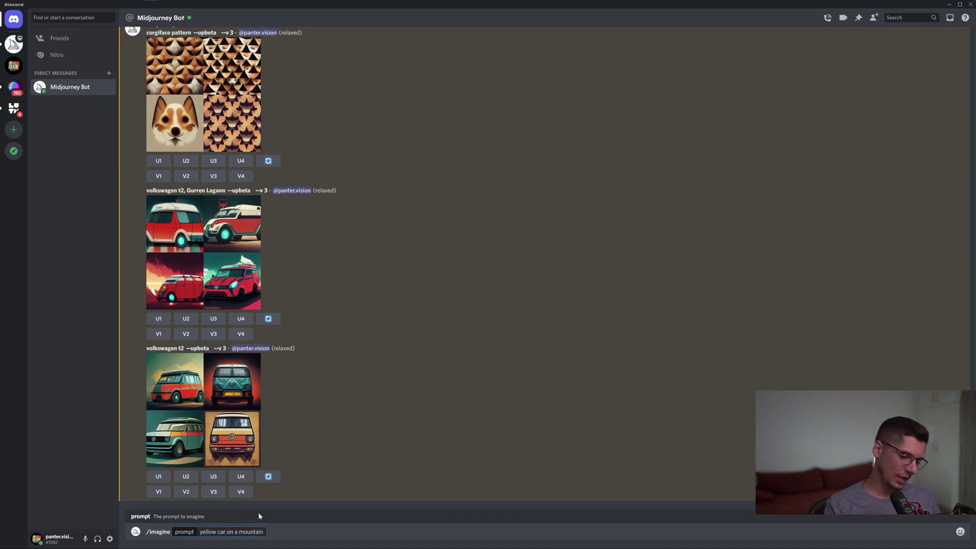
type(",")
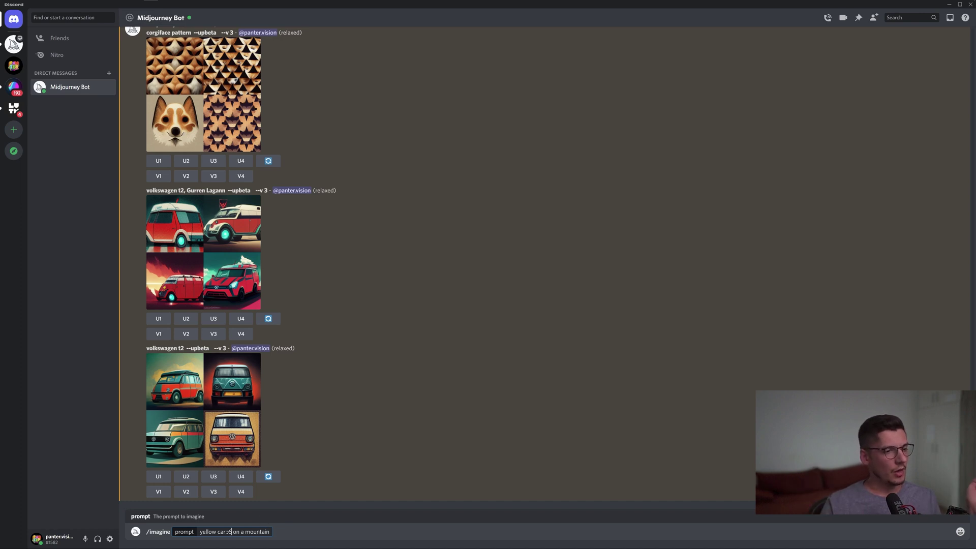
type("::")
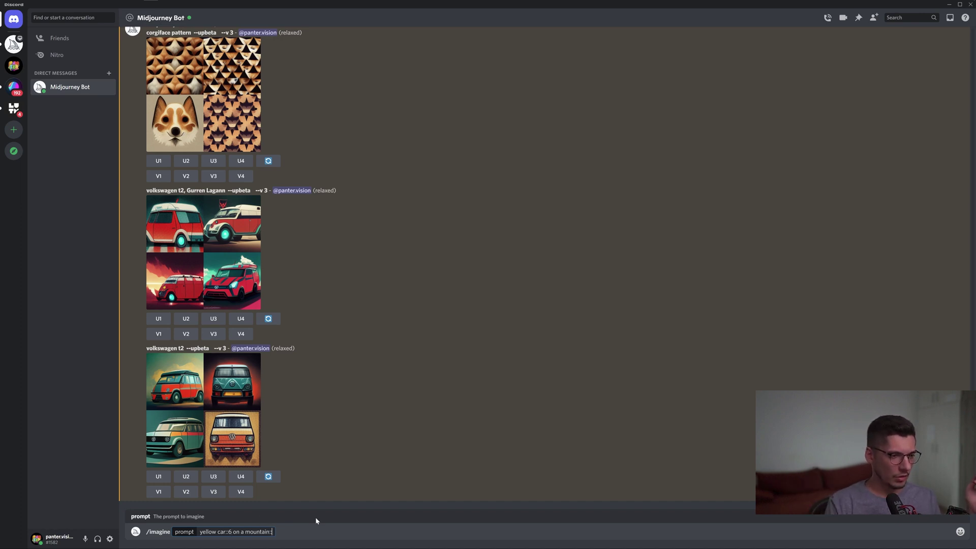
type("1")
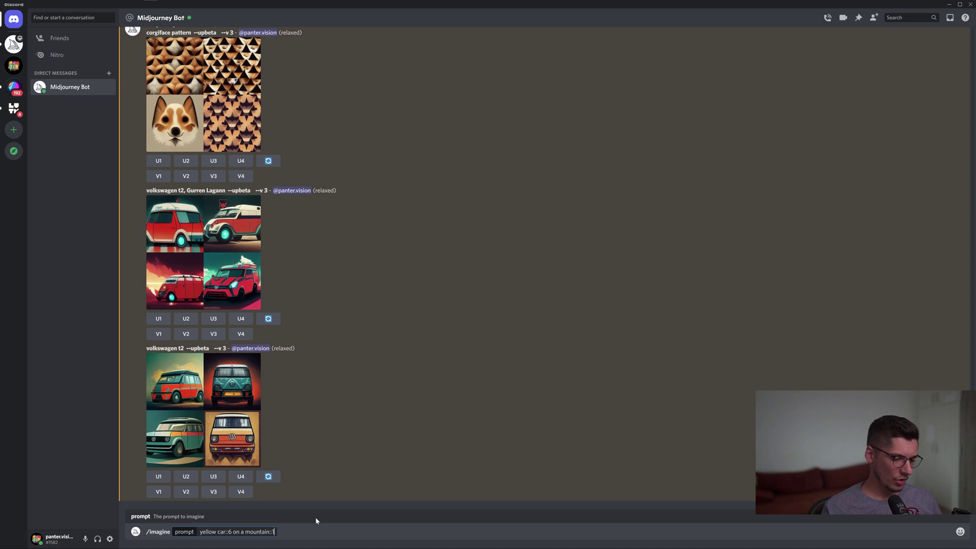
type(",")
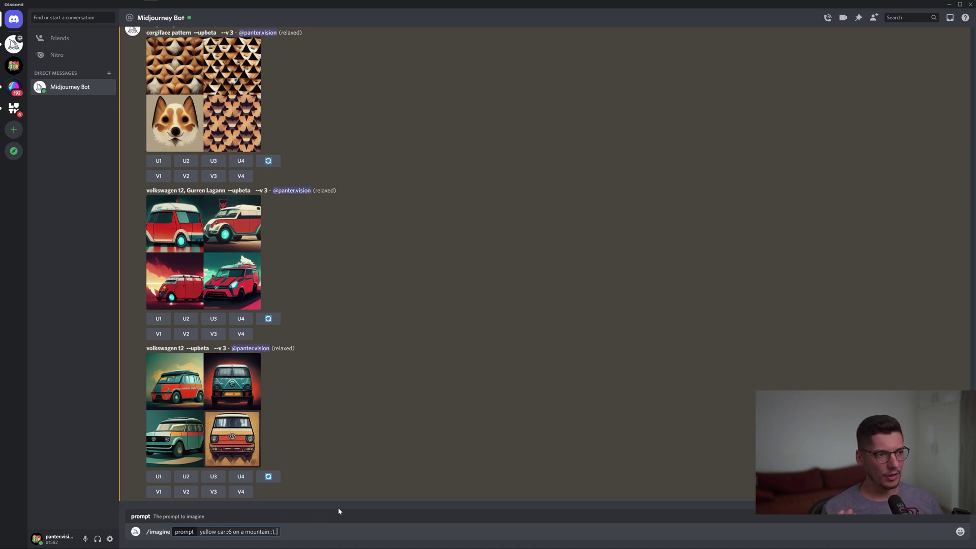
type("Gurren Lagann")
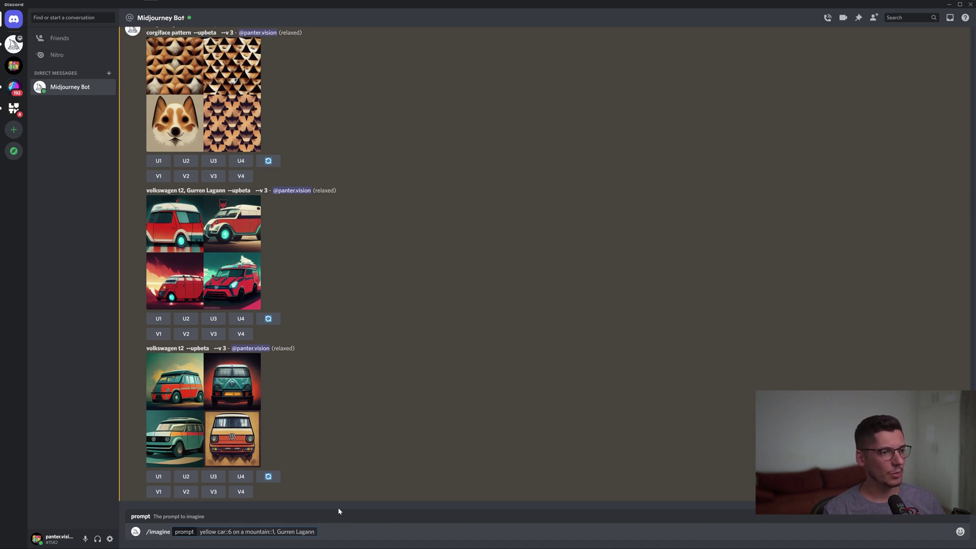
key("Return")
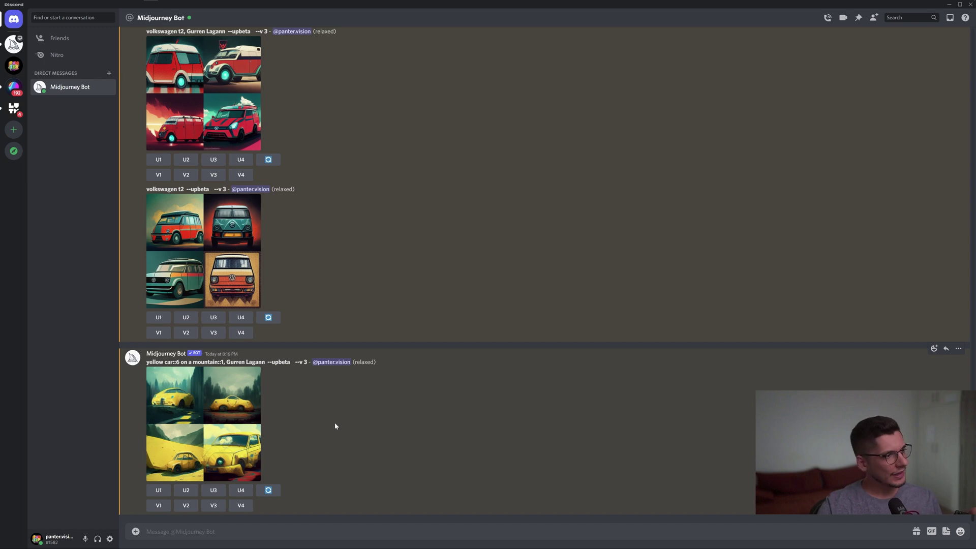
Inspect the yellow car::6 grid enlarged, then select its prompt text for copying
left_click(213, 441)
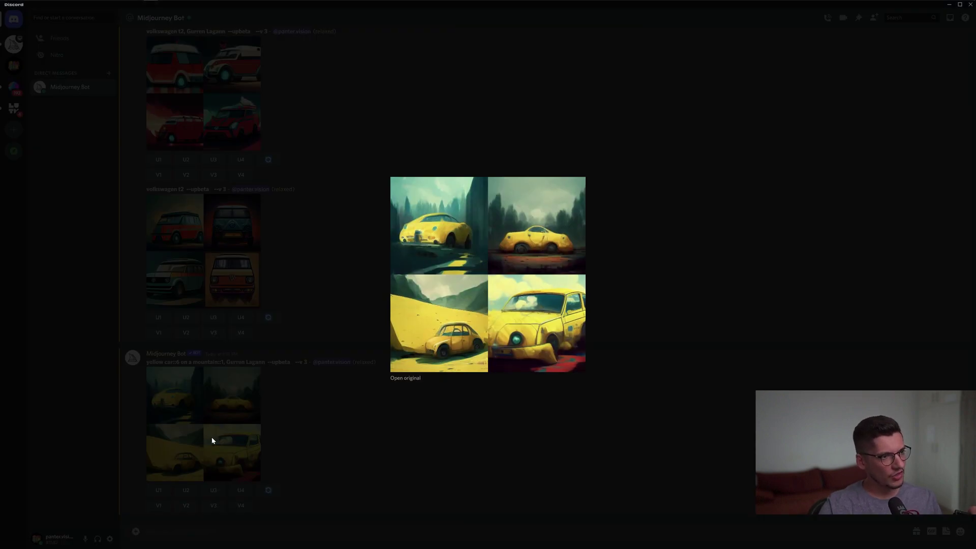
left_click(646, 347)
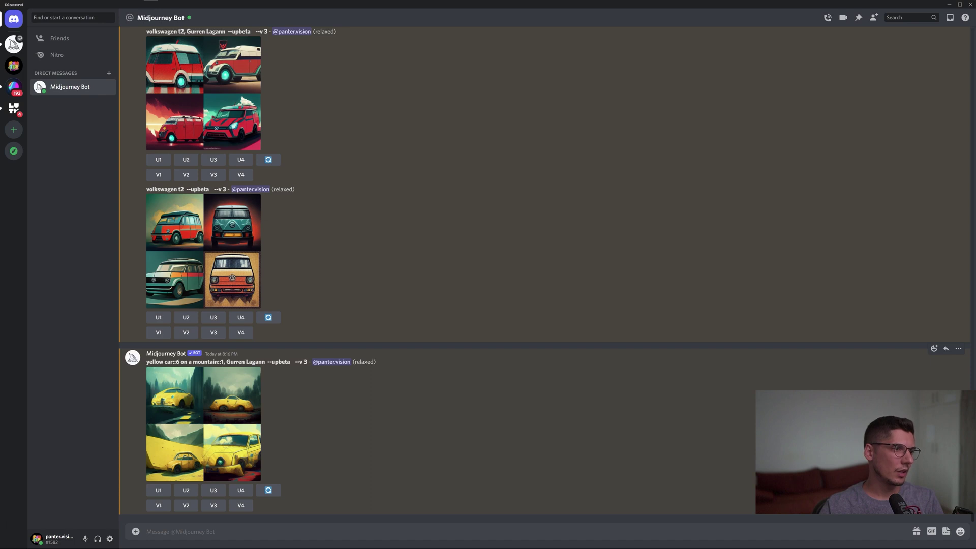
left_click_drag(146, 362, 262, 362)
key("ctrl+c")
Submit the pasted prompt reweighted as 'yellow car::2 on a mountain::6, Gurren Lagann'
type("/ima")
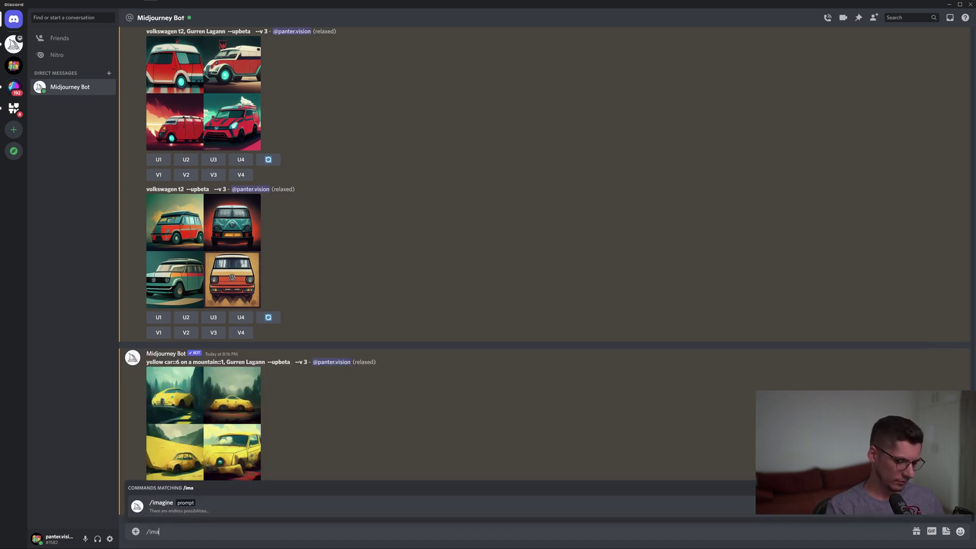
type("gin")
key("Tab")
key("ctrl+v")
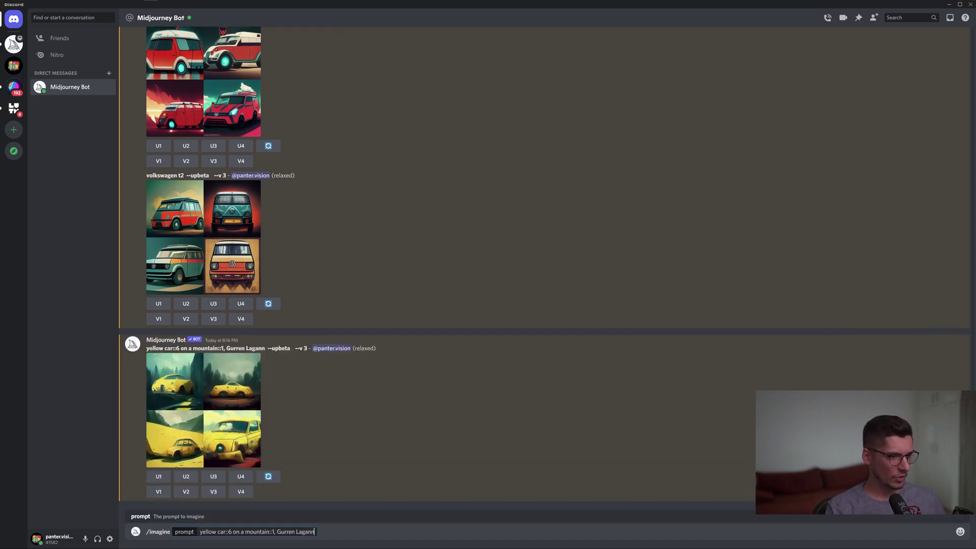
double_click(230, 531)
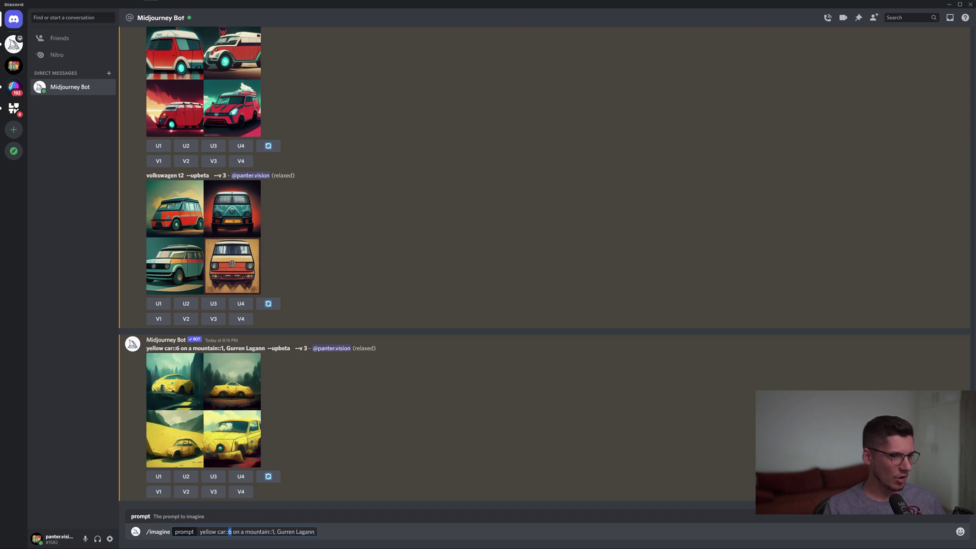
type("2")
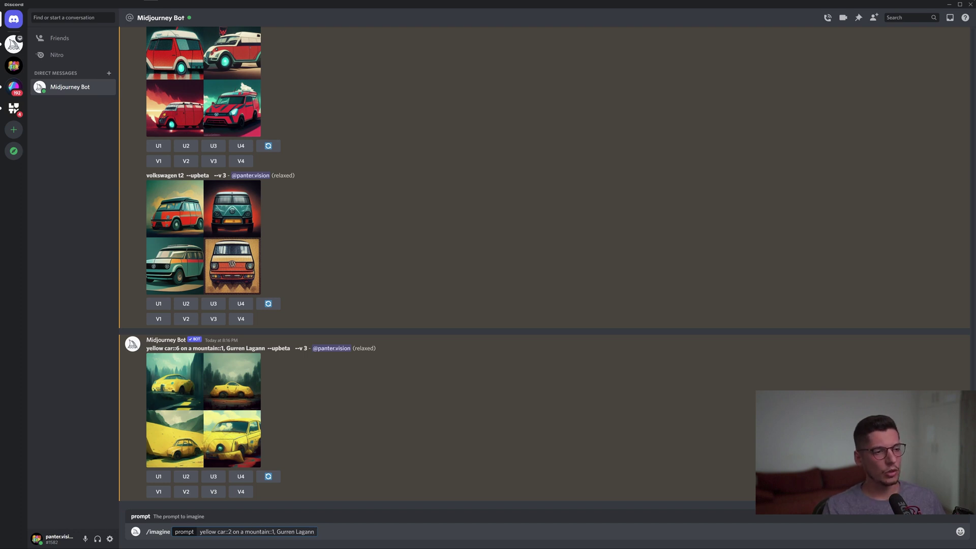
type("6")
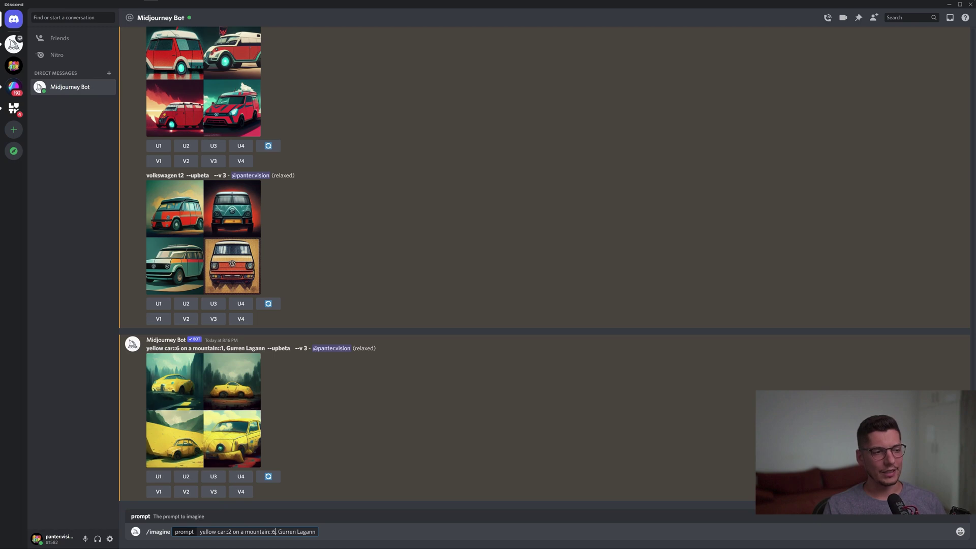
key("Return")
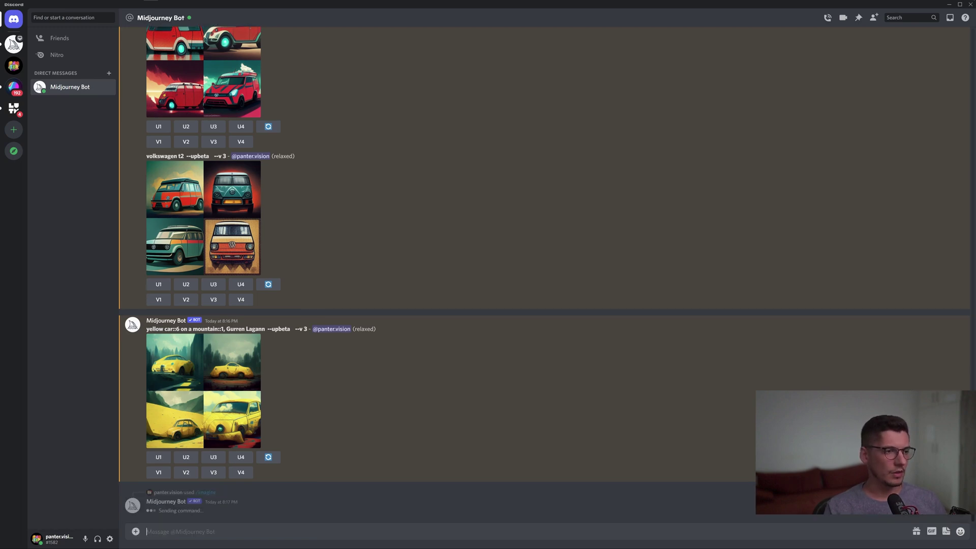
Upscale image 1 (U1) of the car::6 mountain::1 grid
left_click(211, 388)
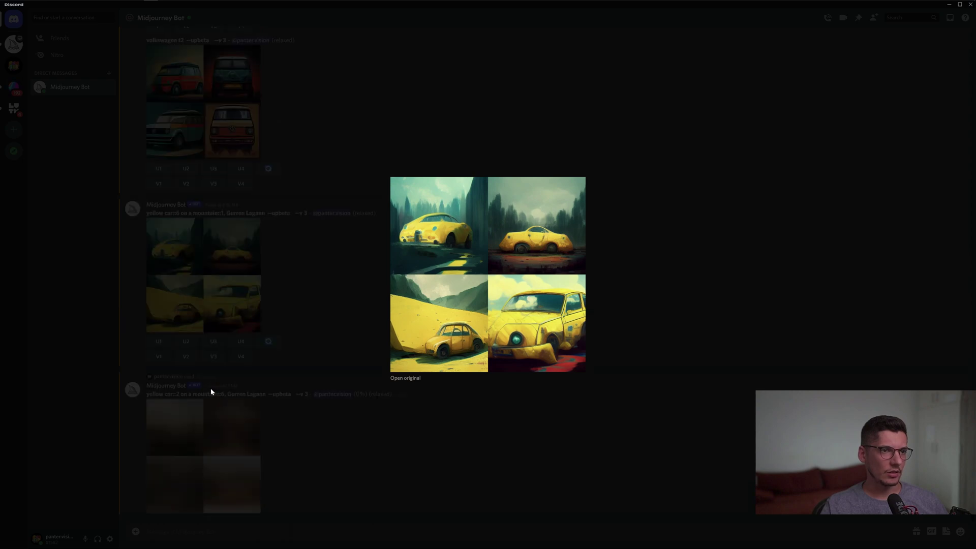
left_click(211, 391)
left_click(159, 342)
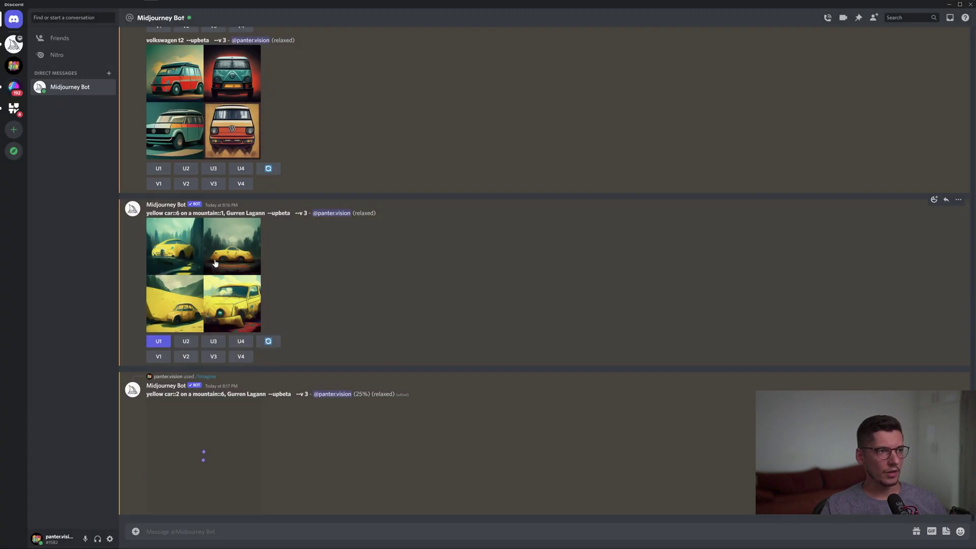
Upscale images 3 and 4 of the car::2 mountain::6 grid and select its prompt text
left_click(216, 253)
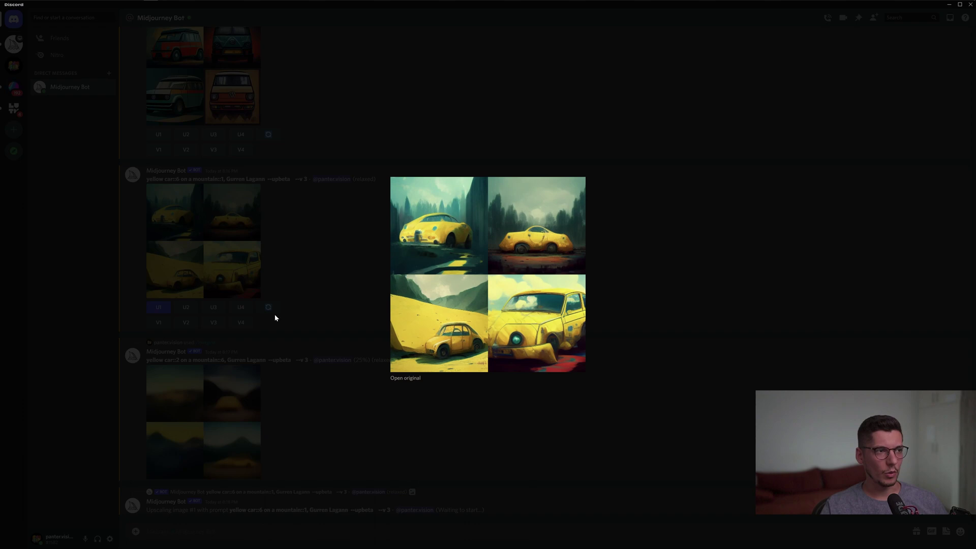
left_click(309, 327)
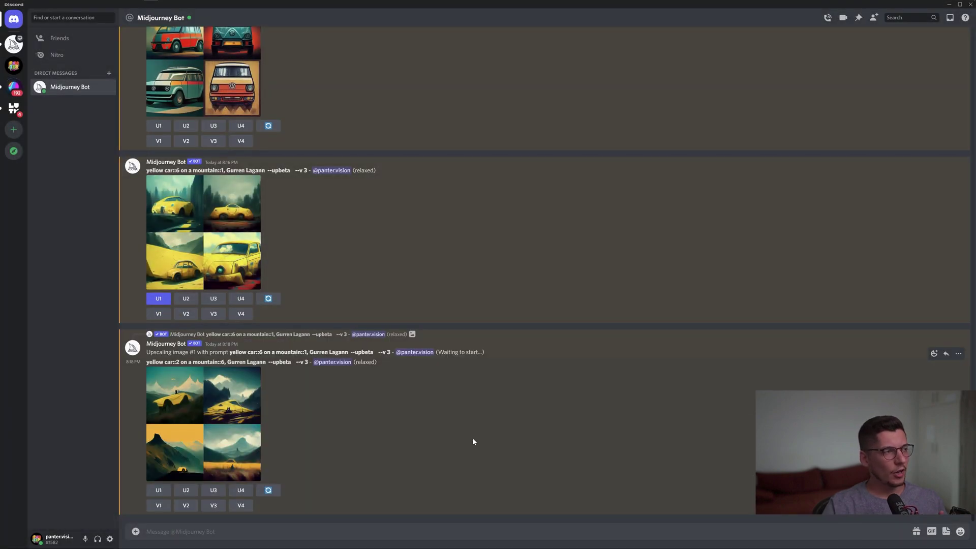
left_click(202, 422)
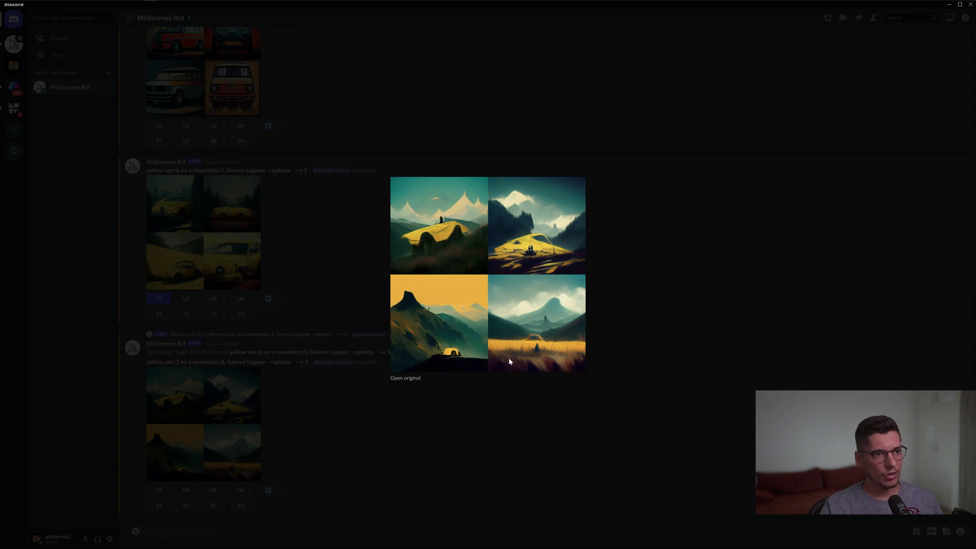
left_click(484, 405)
left_click(215, 491)
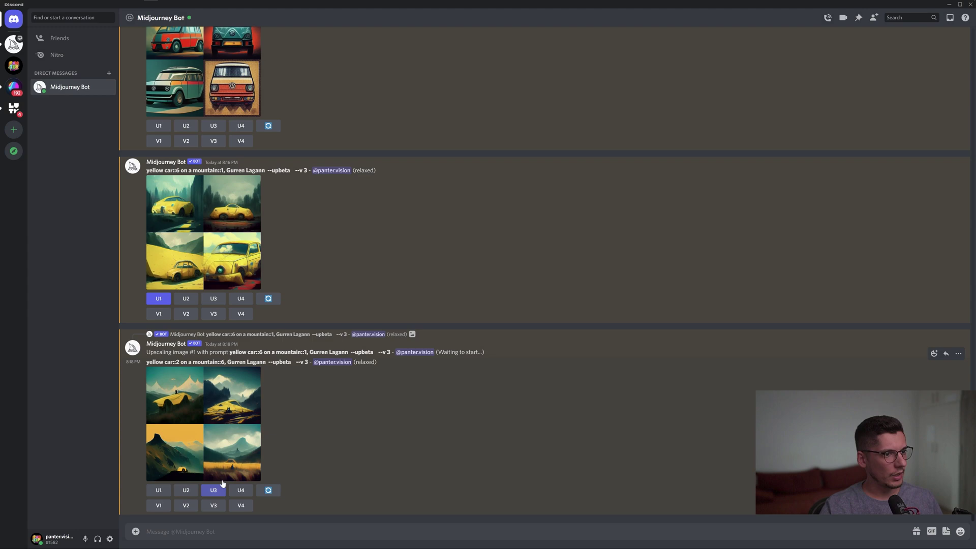
left_click(236, 458)
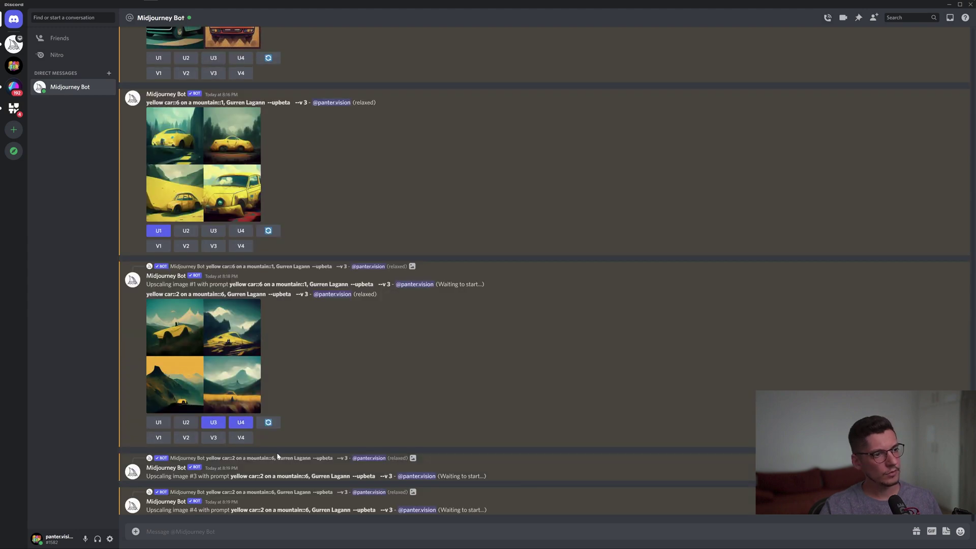
left_click_drag(266, 295, 147, 294)
Resubmit the copied prompt with the car weight changed to 4
key("ctrl+c")
type("/imagine")
key("Tab")
key("ctrl+v")
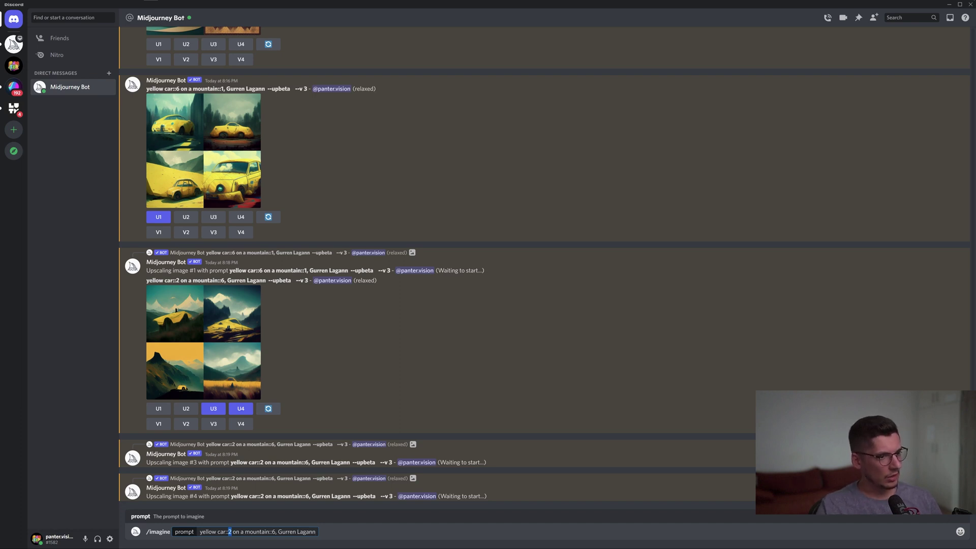
type("4")
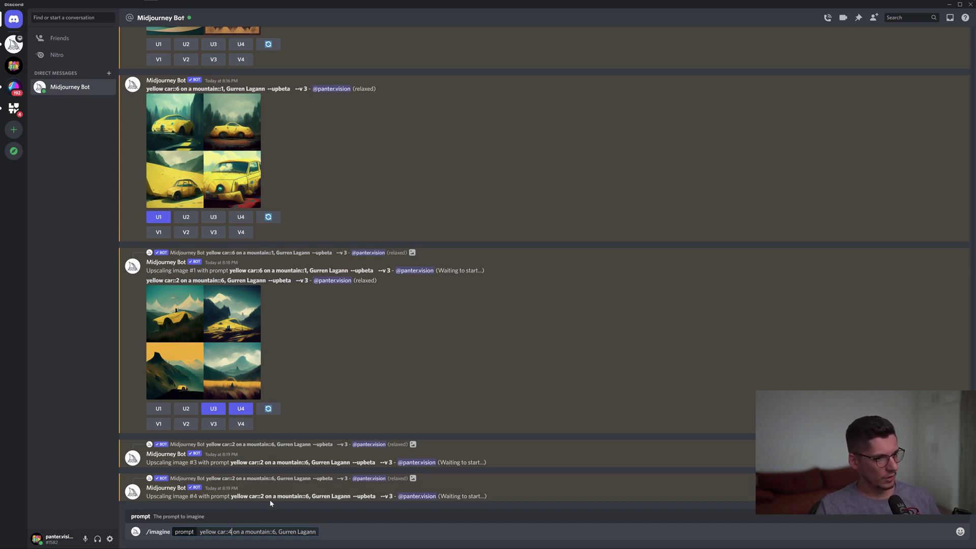
key("Return")
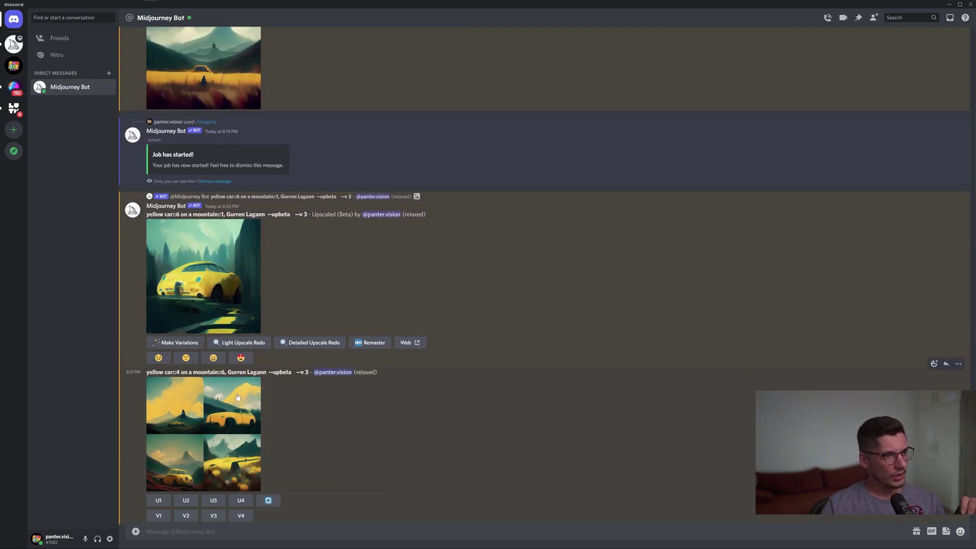
Upscale image 3 (U3) of the car::4 mountain::6 grid after previewing it
left_click(229, 415)
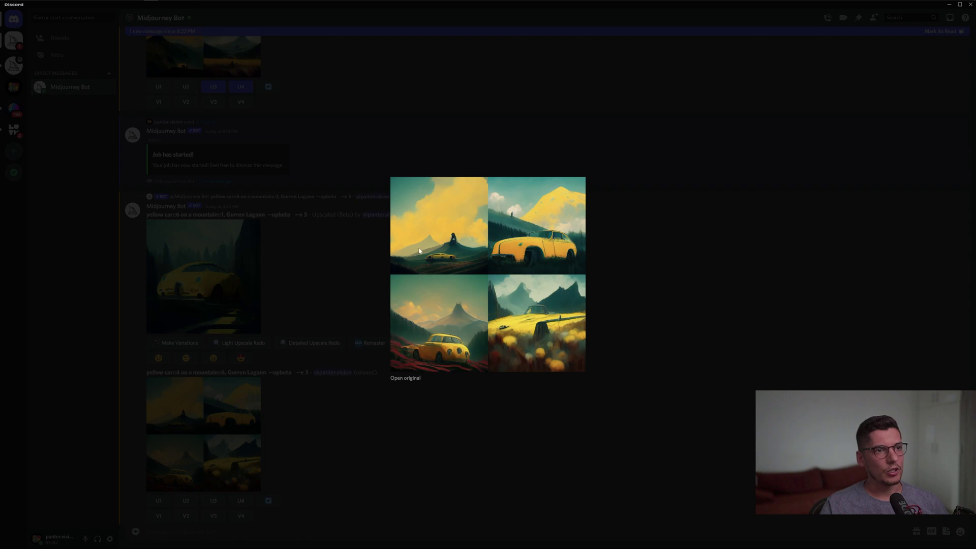
left_click(341, 301)
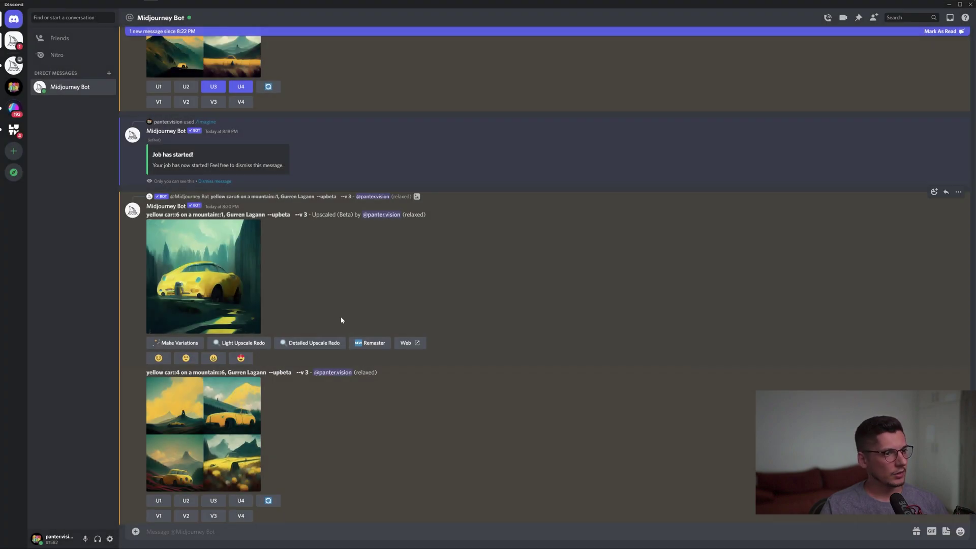
left_click(217, 500)
left_click(216, 289)
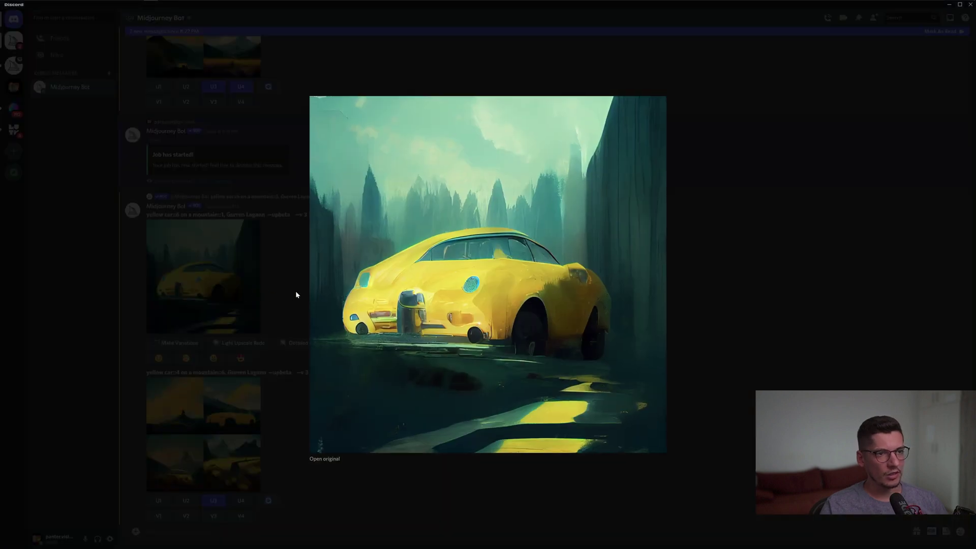
left_click(265, 292)
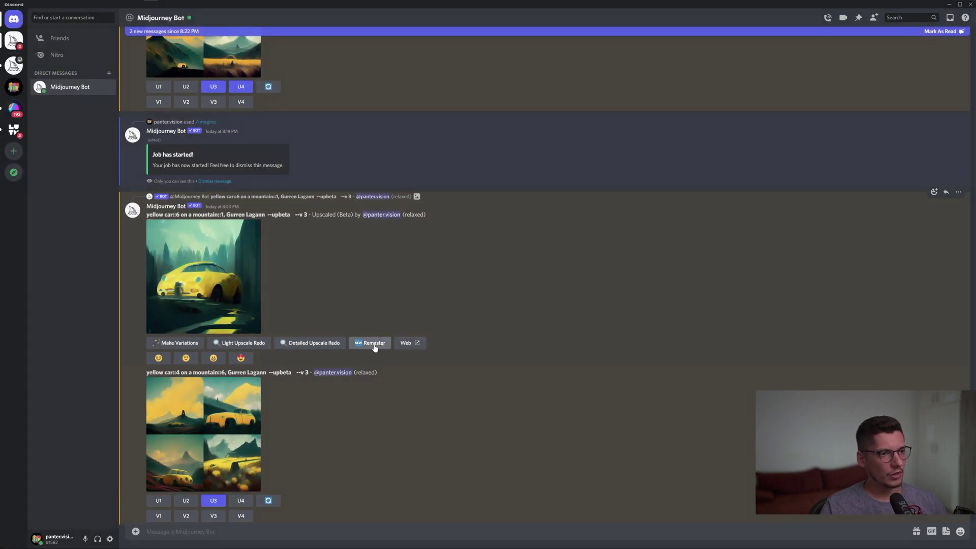
Remaster the upscaled car::6 on a mountain::1 image
left_click(374, 348)
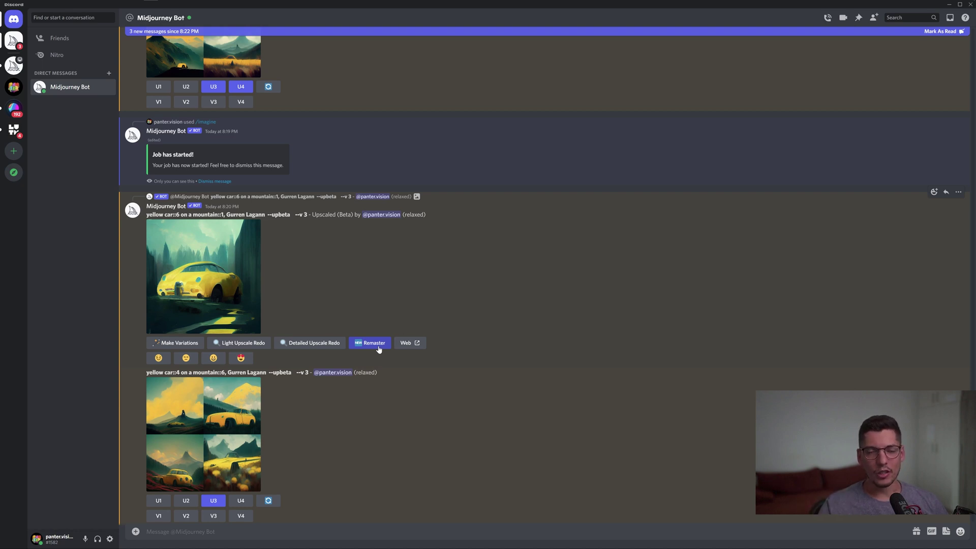
scroll(379, 349, "down", 5)
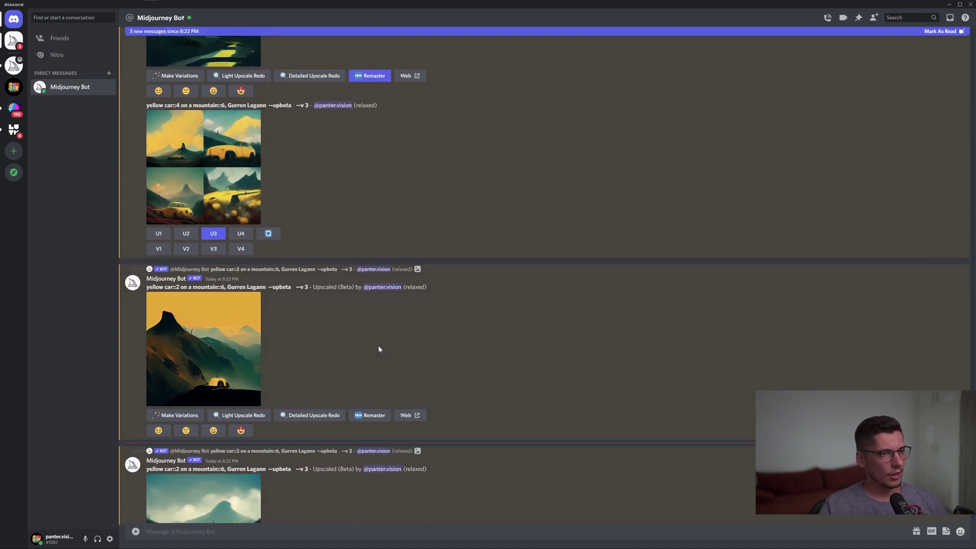
left_click(215, 339)
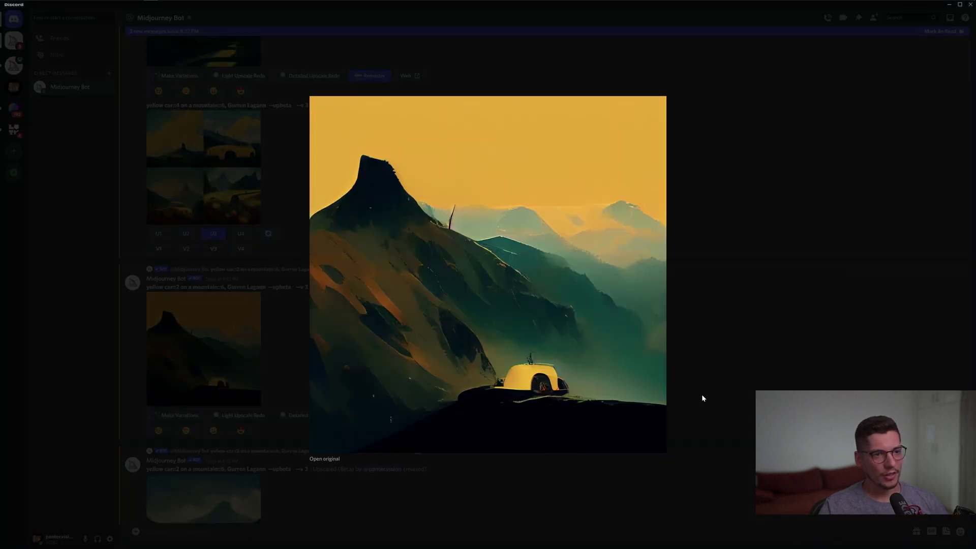
left_click(703, 397)
Remaster the car::2 mountain upscale and preview the car::4 upscale
left_click(382, 416)
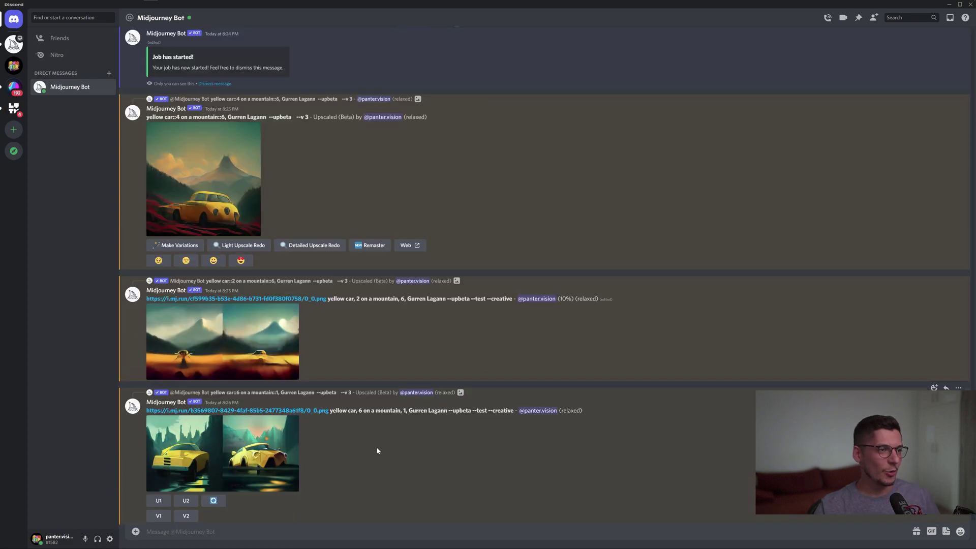
scroll(376, 447, "up", 3)
left_click(212, 334)
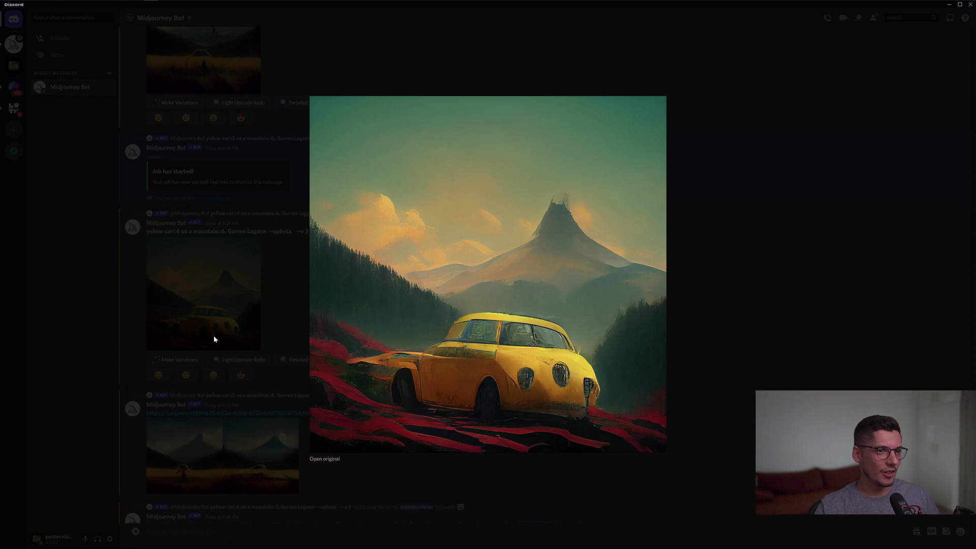
left_click(278, 389)
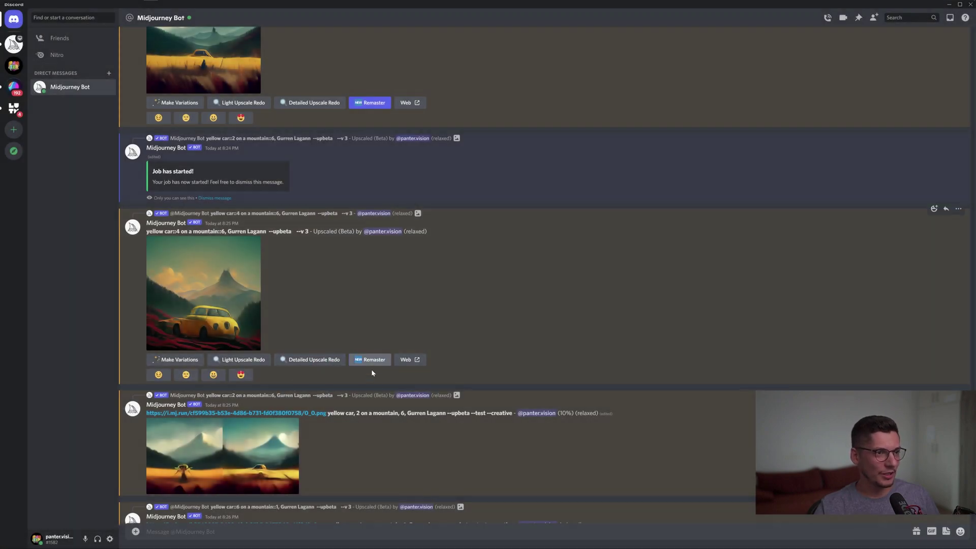
scroll(381, 391, "down", 5)
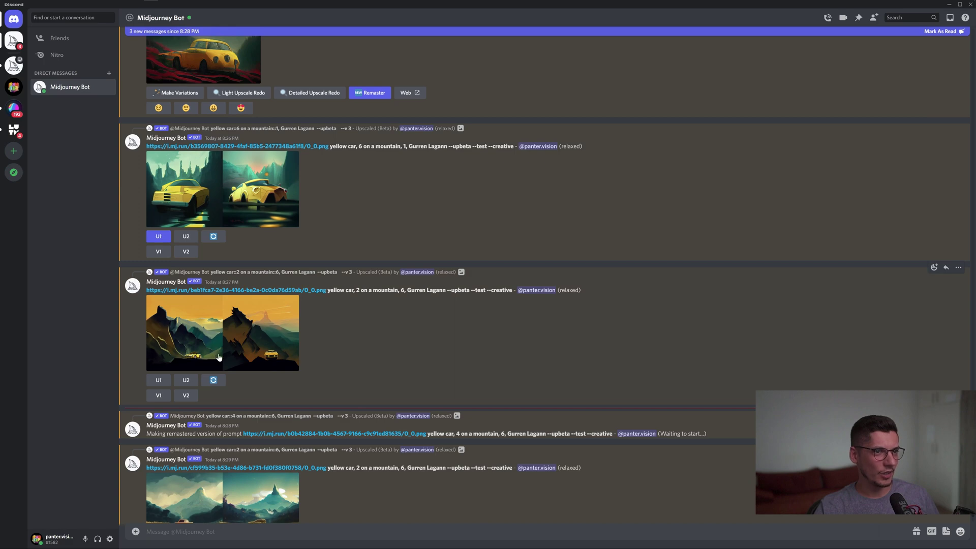
Preview the remastered car::2 pair and upscale its first image (U1)
left_click(223, 354)
left_click(221, 276)
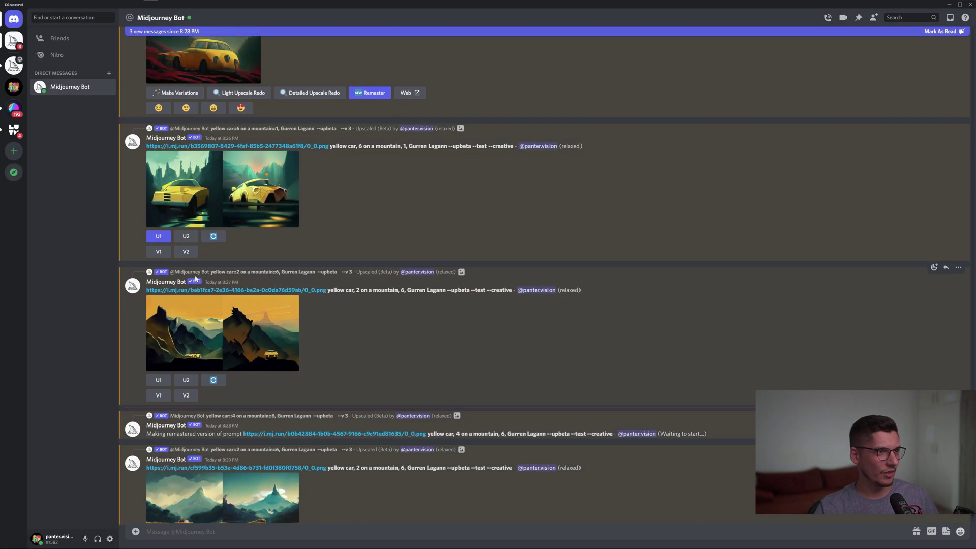
left_click(252, 344)
left_click(253, 339)
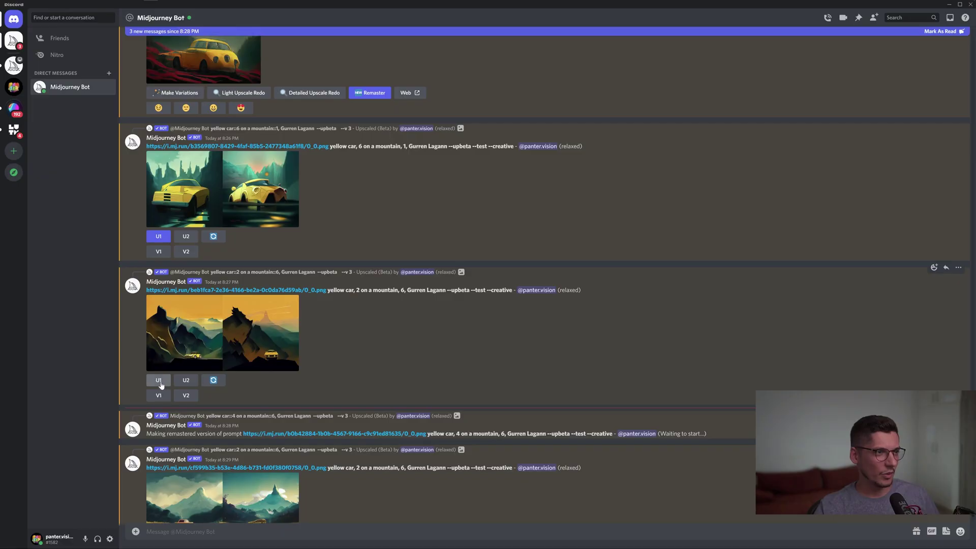
left_click(160, 381)
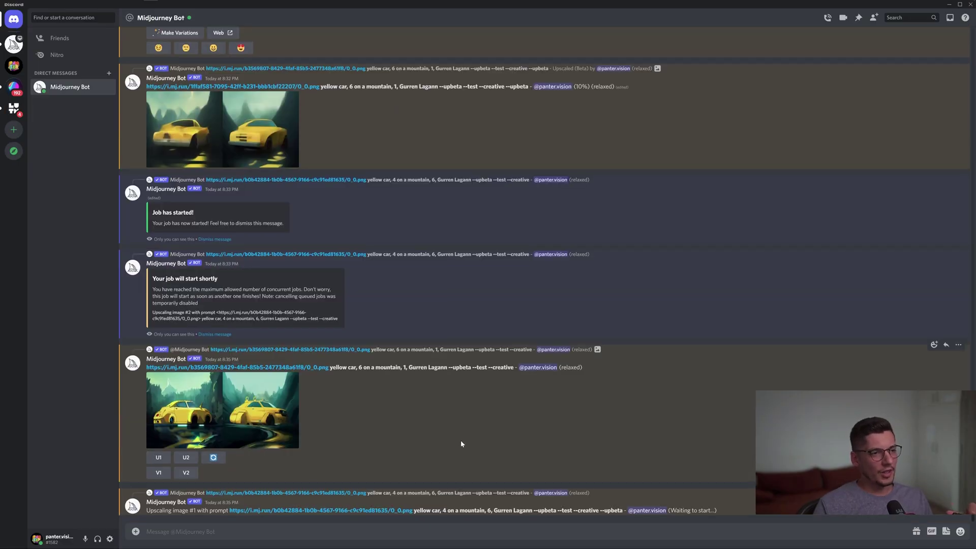
View the upscaled yellow car and the new mountain-and-car upscale full size
scroll(461, 440, "up", 10)
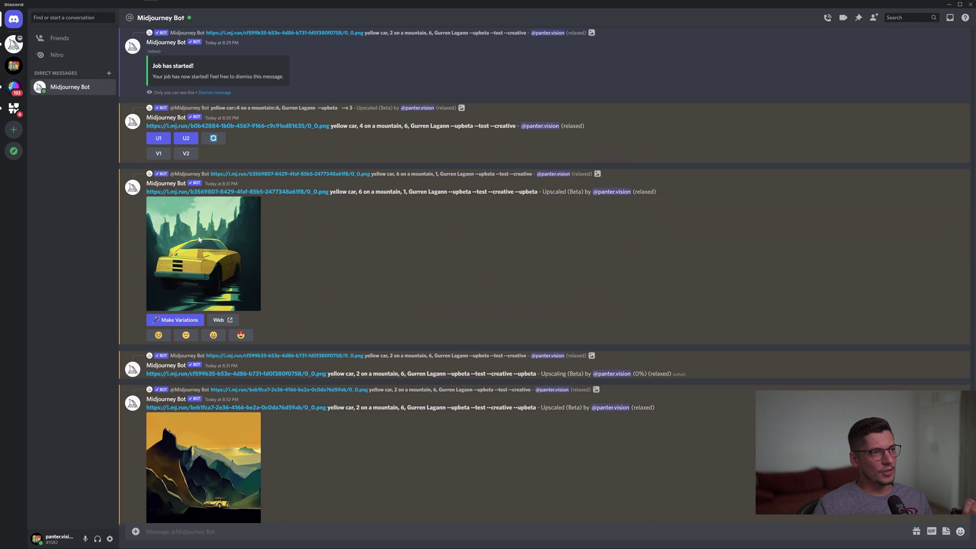
scroll(199, 239, "up", 1)
left_click(218, 287)
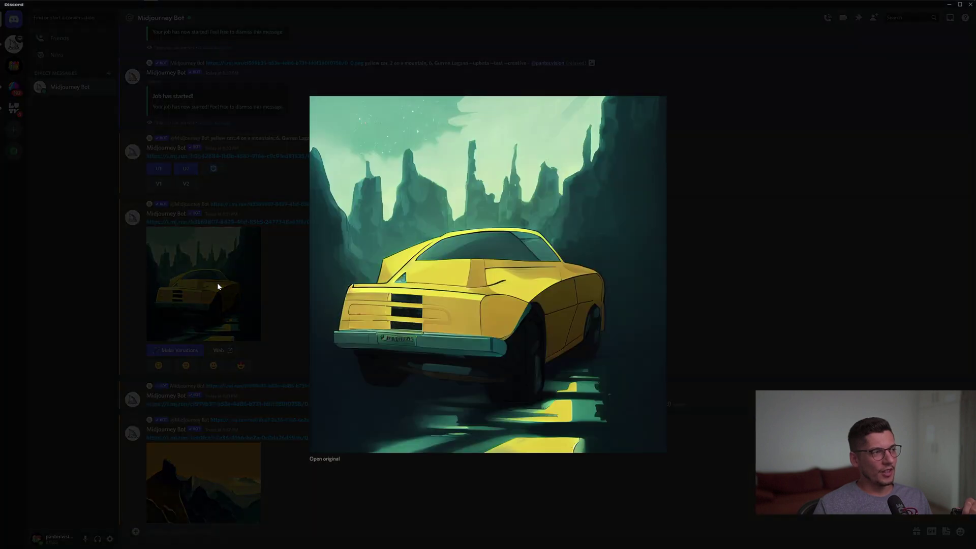
left_click(259, 332)
scroll(283, 354, "down", 2)
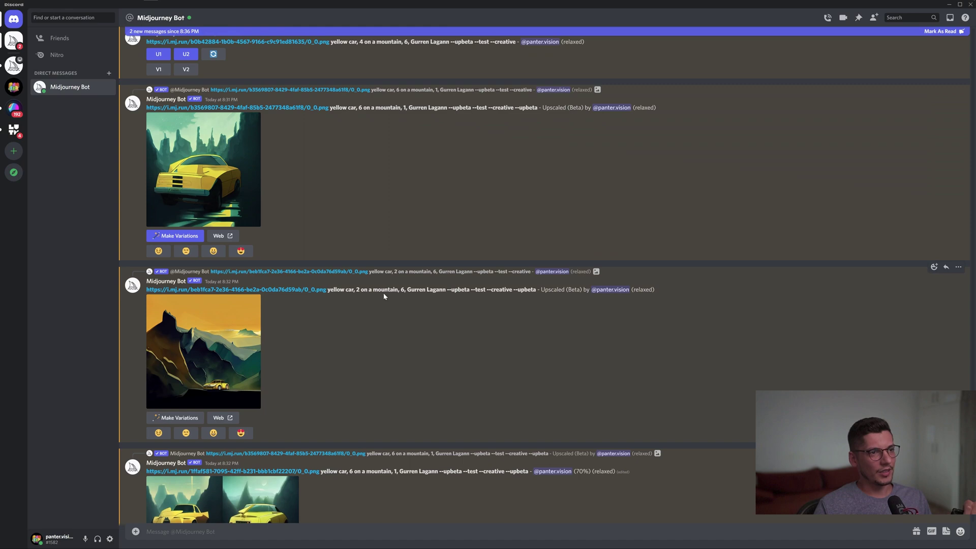
left_click(243, 359)
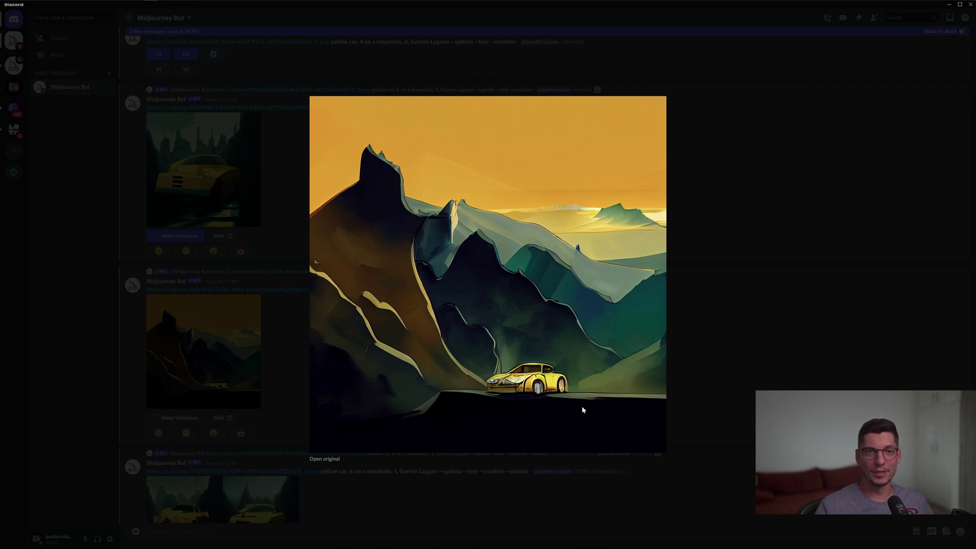
Review the newest car::4 and car::6 upscales full size, closing each preview
left_click(760, 368)
scroll(557, 406, "down", 3)
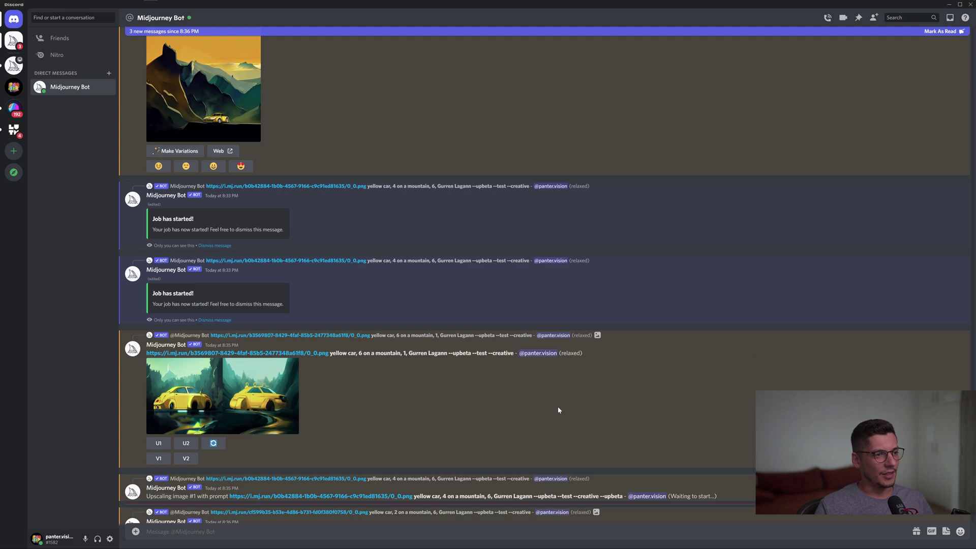
scroll(444, 422, "down", 5)
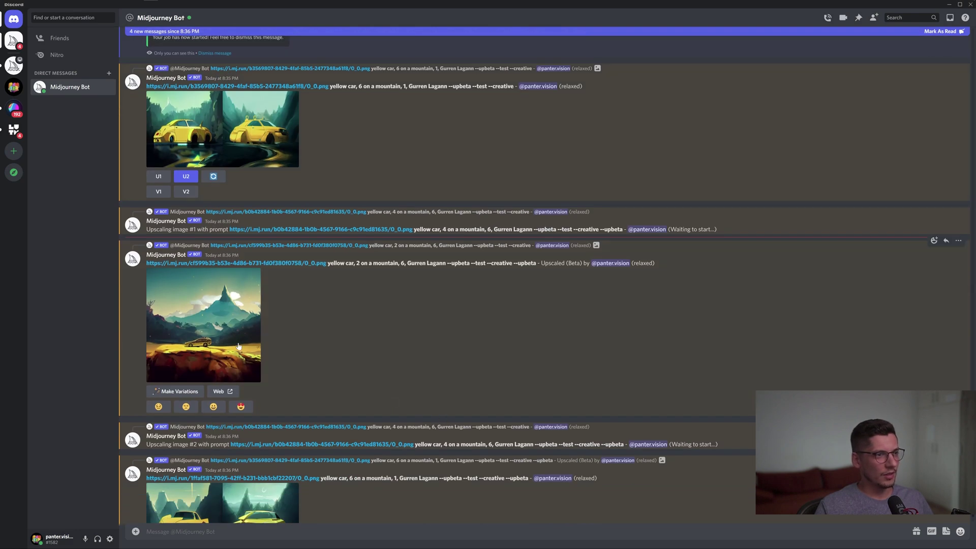
left_click(239, 346)
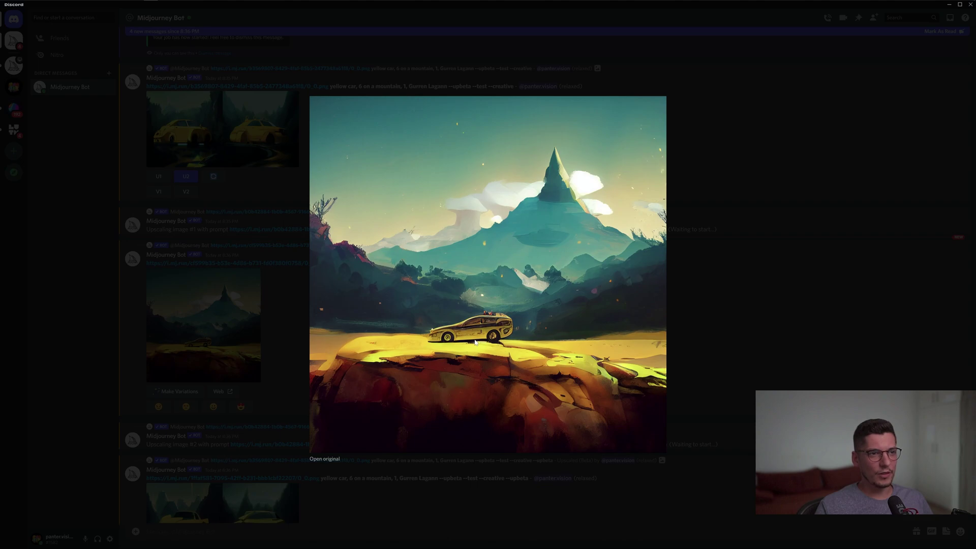
key("Escape")
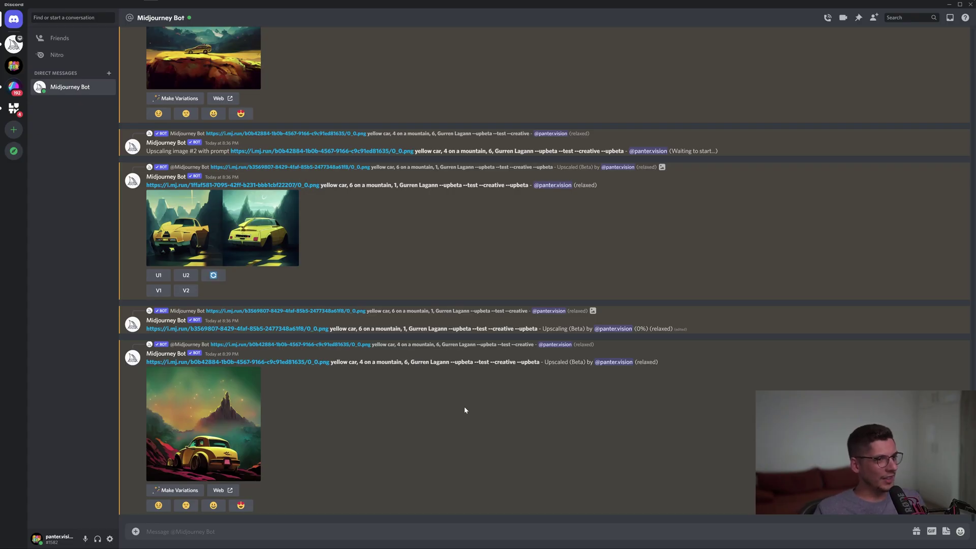
left_click(218, 429)
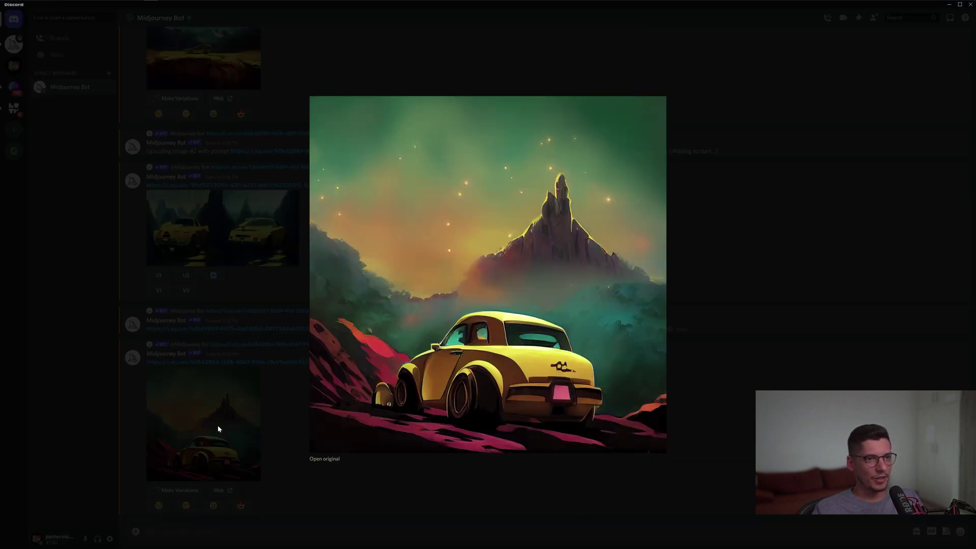
key("Escape")
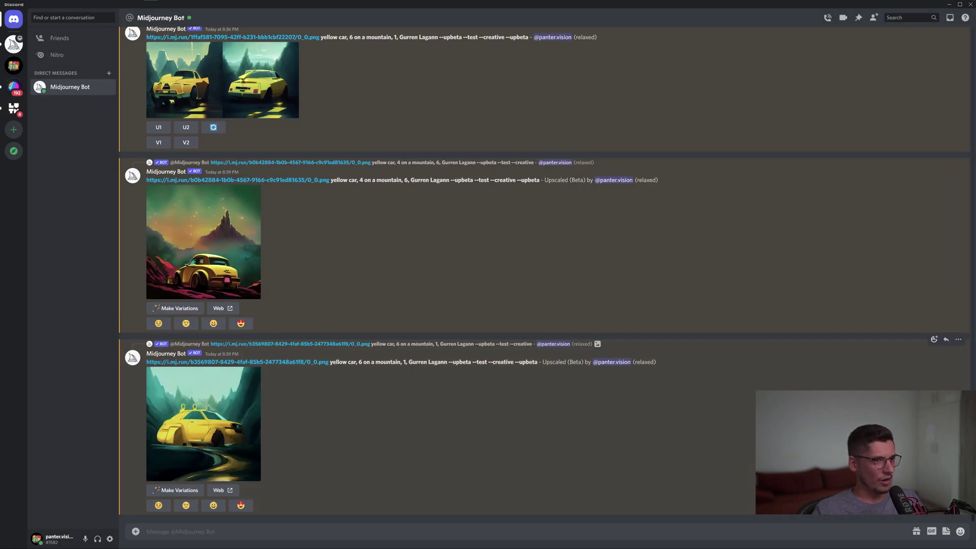
left_click(242, 396)
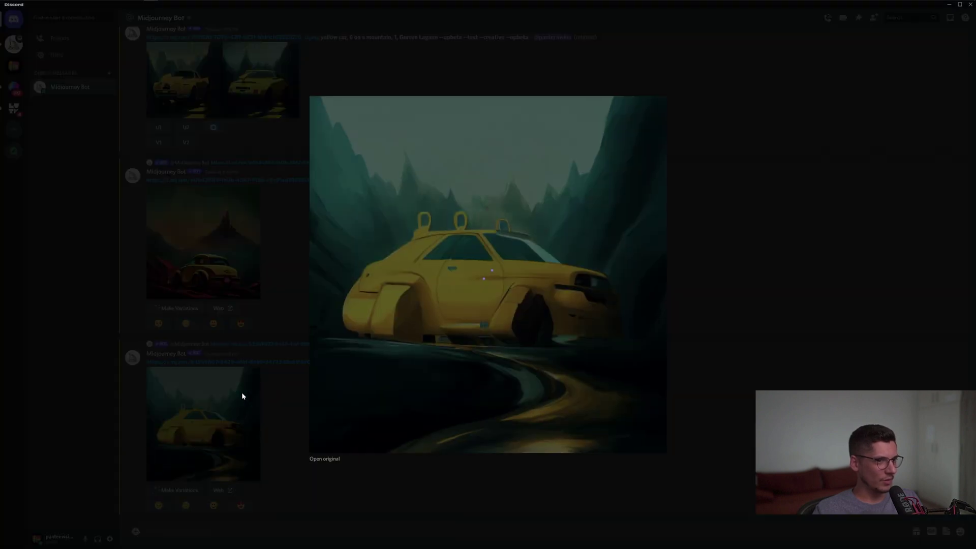
left_click(242, 395)
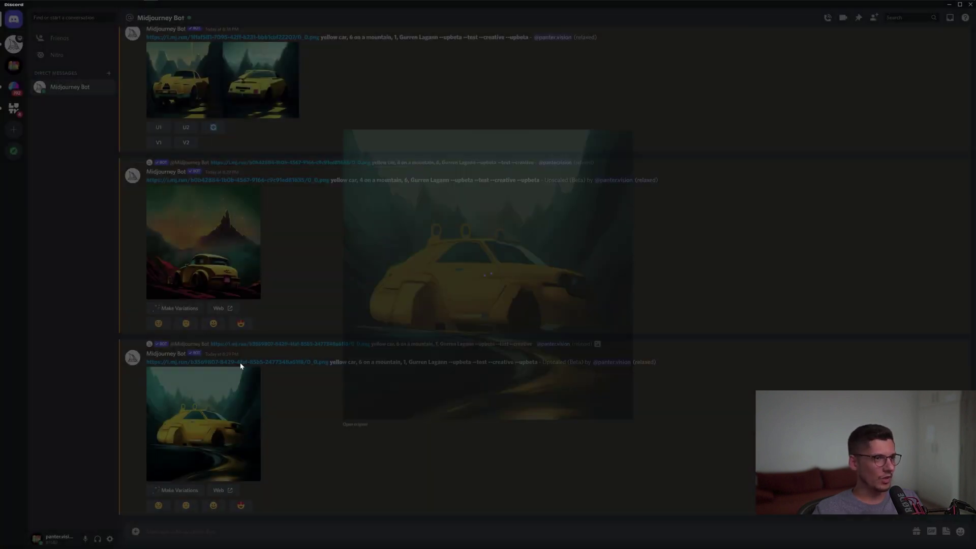
left_click(222, 276)
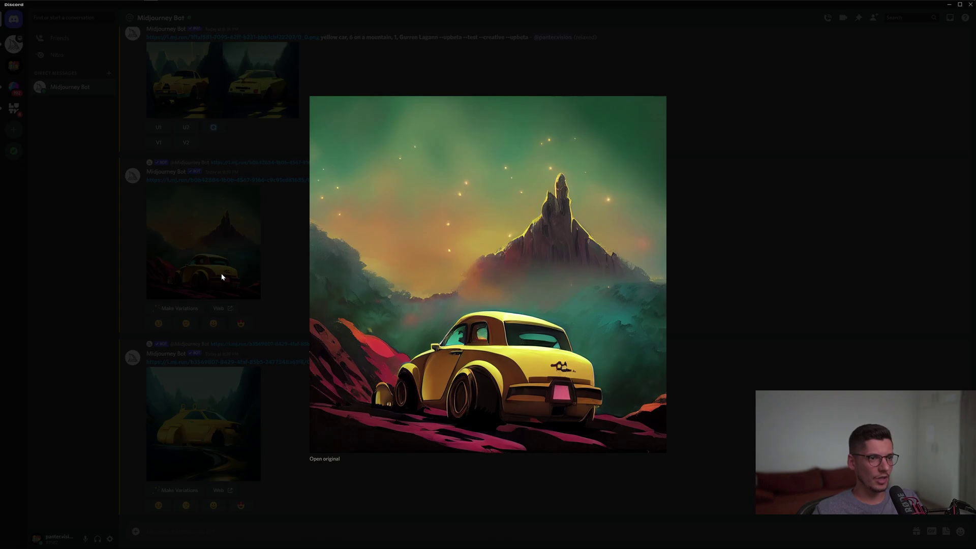
left_click(737, 362)
scroll(737, 361, "up", 10)
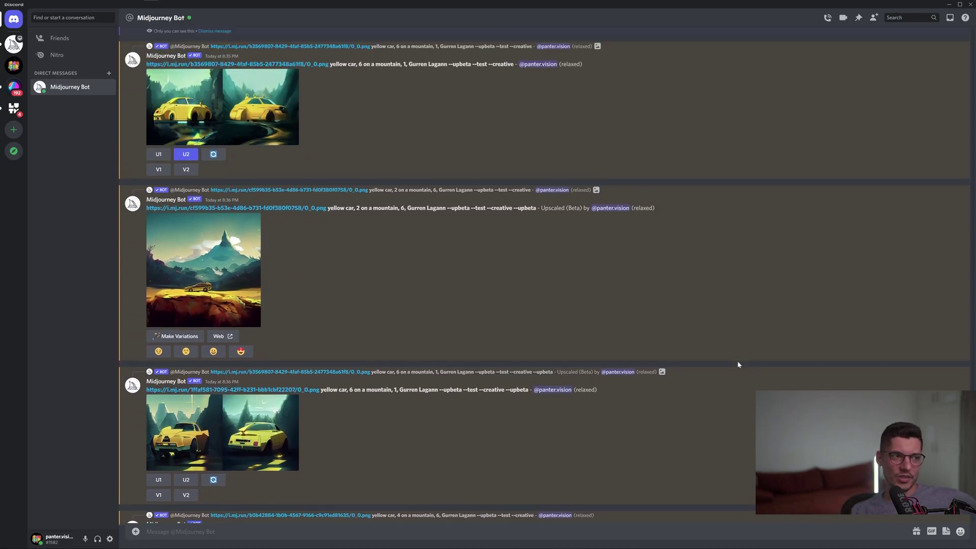
scroll(738, 361, "up", 3)
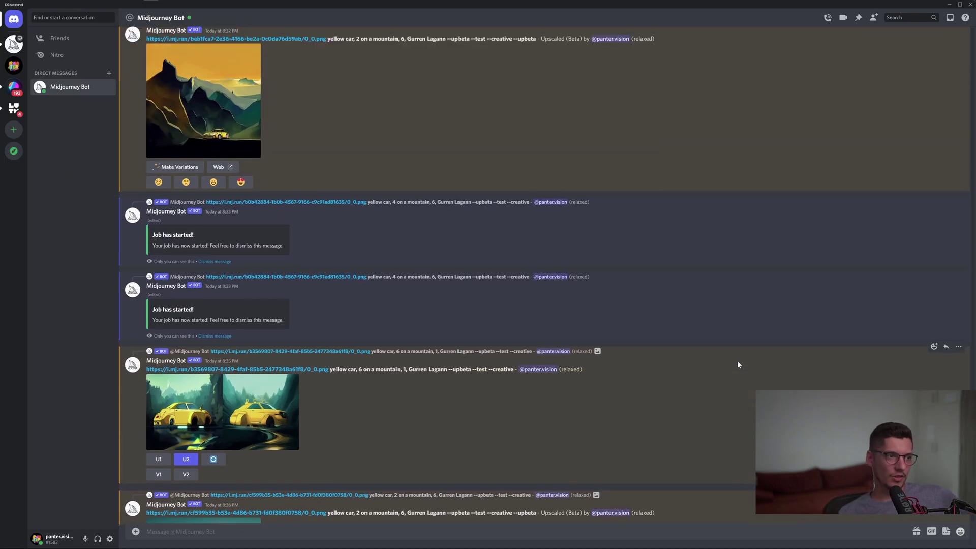